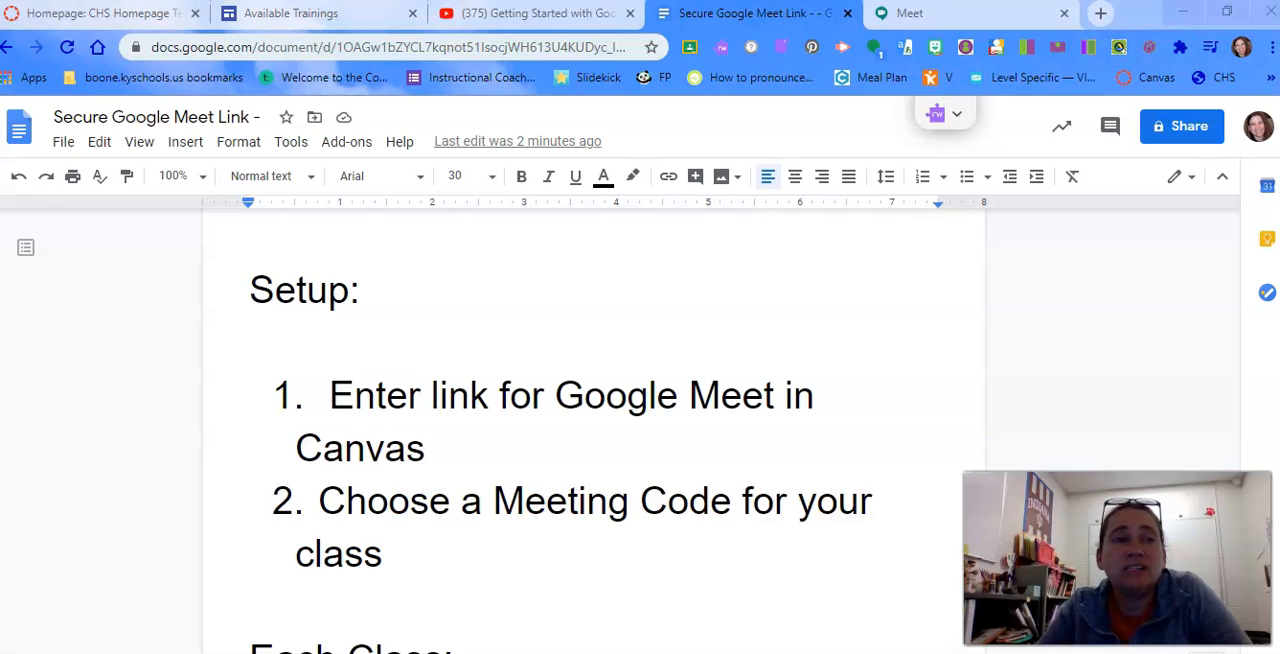
# Switch to Canvas and open the course Homepage for editing
pyautogui.click(109, 18)
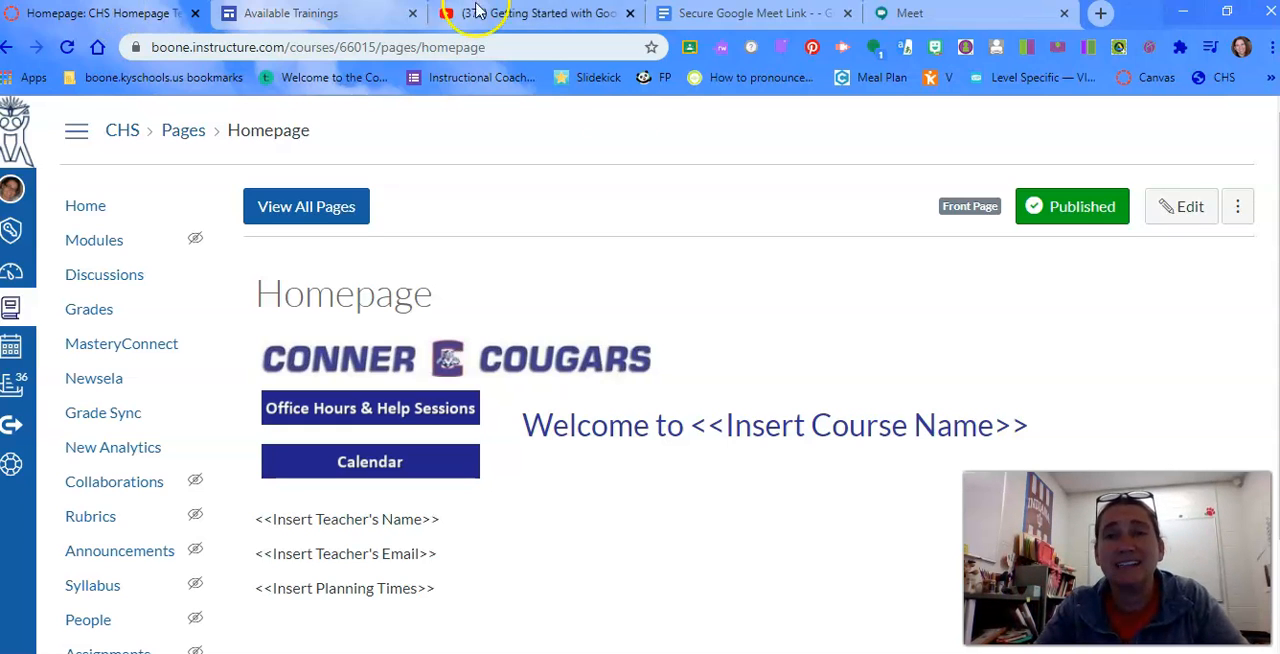
pyautogui.click(1190, 207)
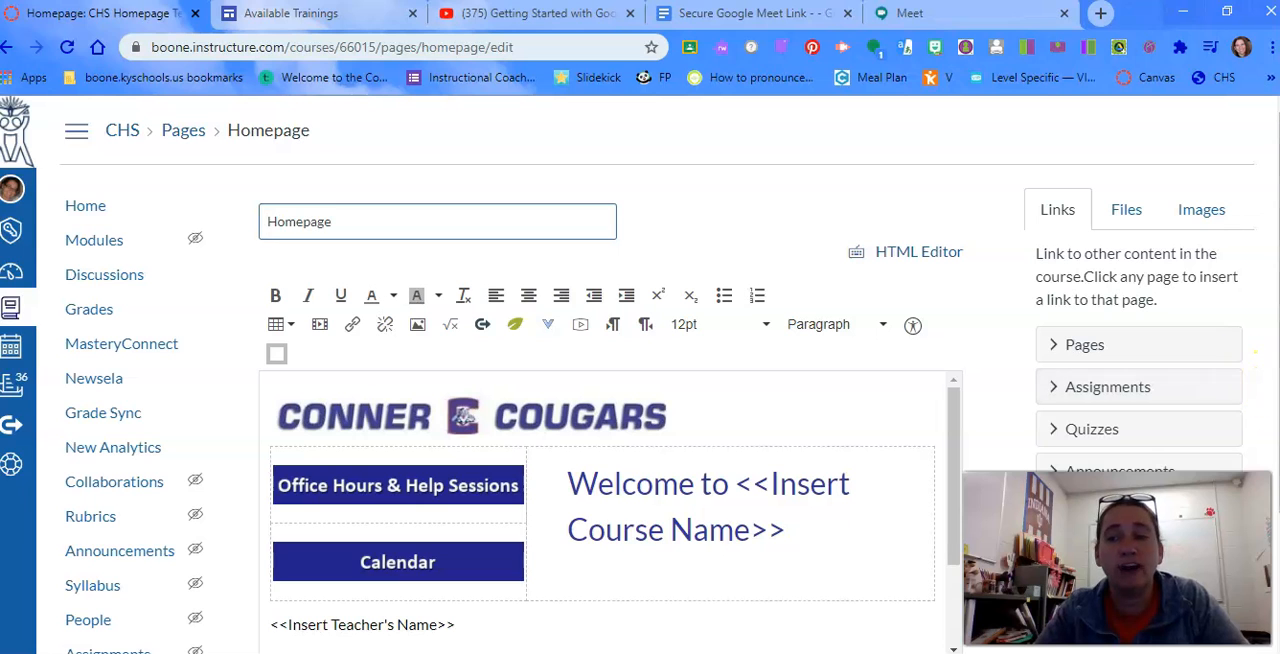
pyautogui.scroll(-1, 640, 380)
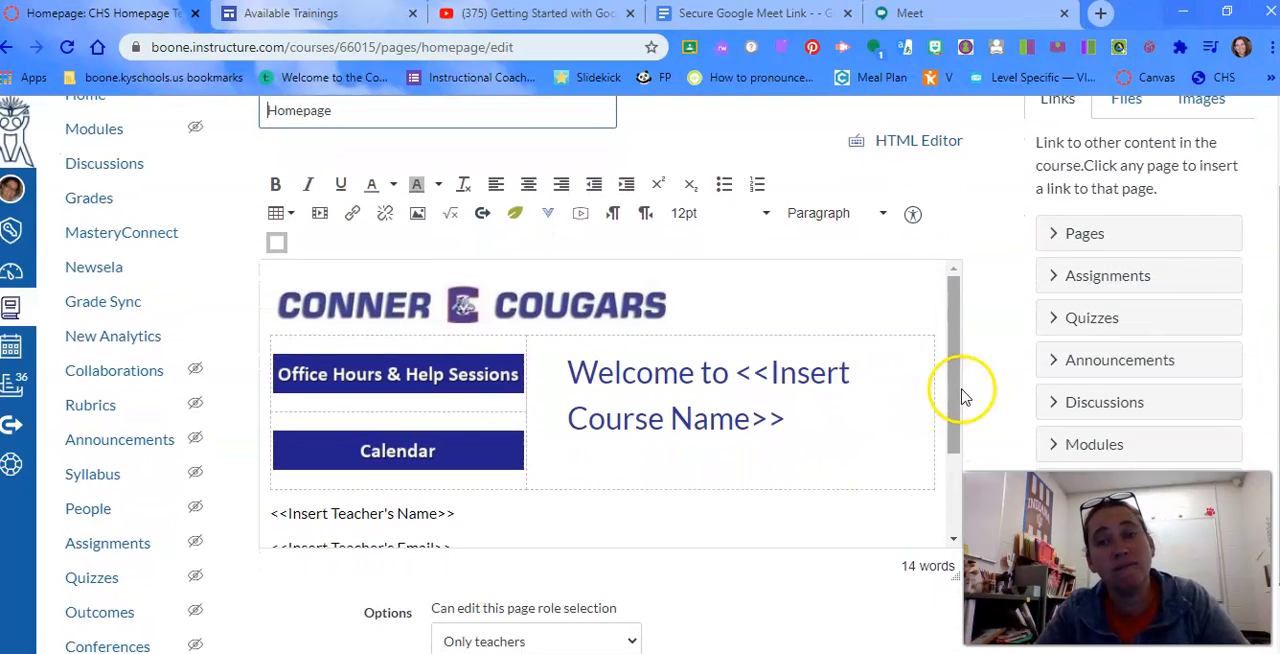
pyautogui.moveTo(954, 389); pyautogui.dragTo(955, 495)
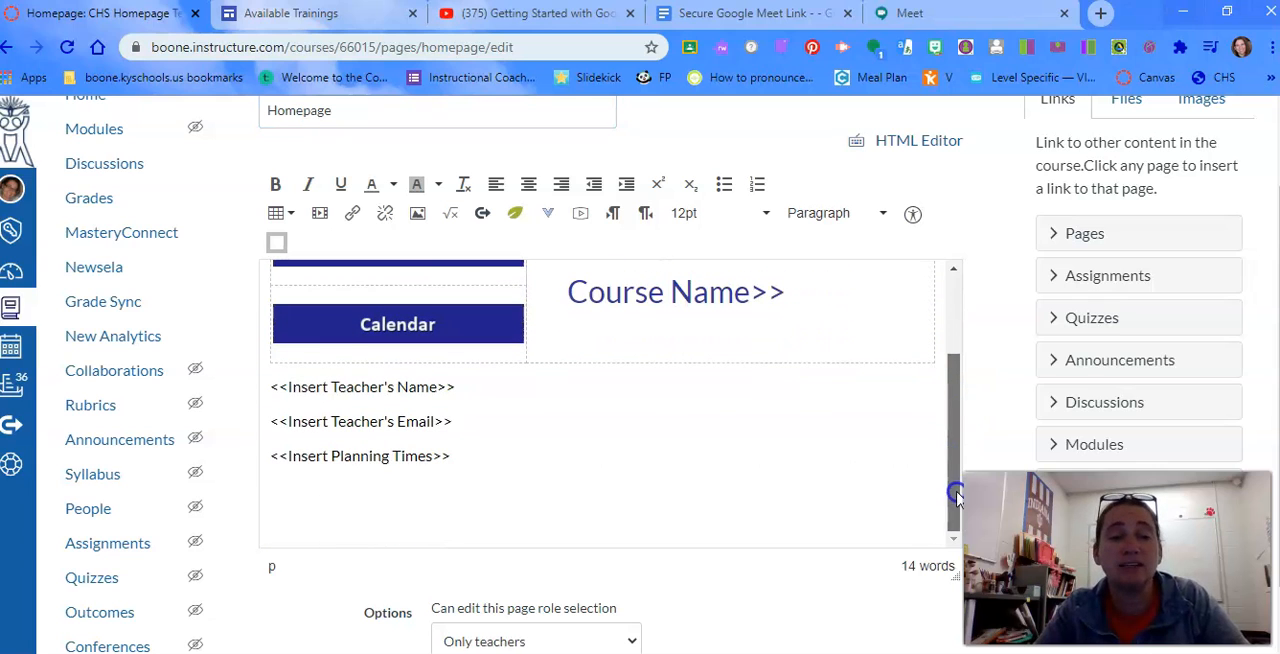
# Add a new line reading "Virtual Classroom Link" below the planning times placeholder on the homepage
pyautogui.click(285, 509)
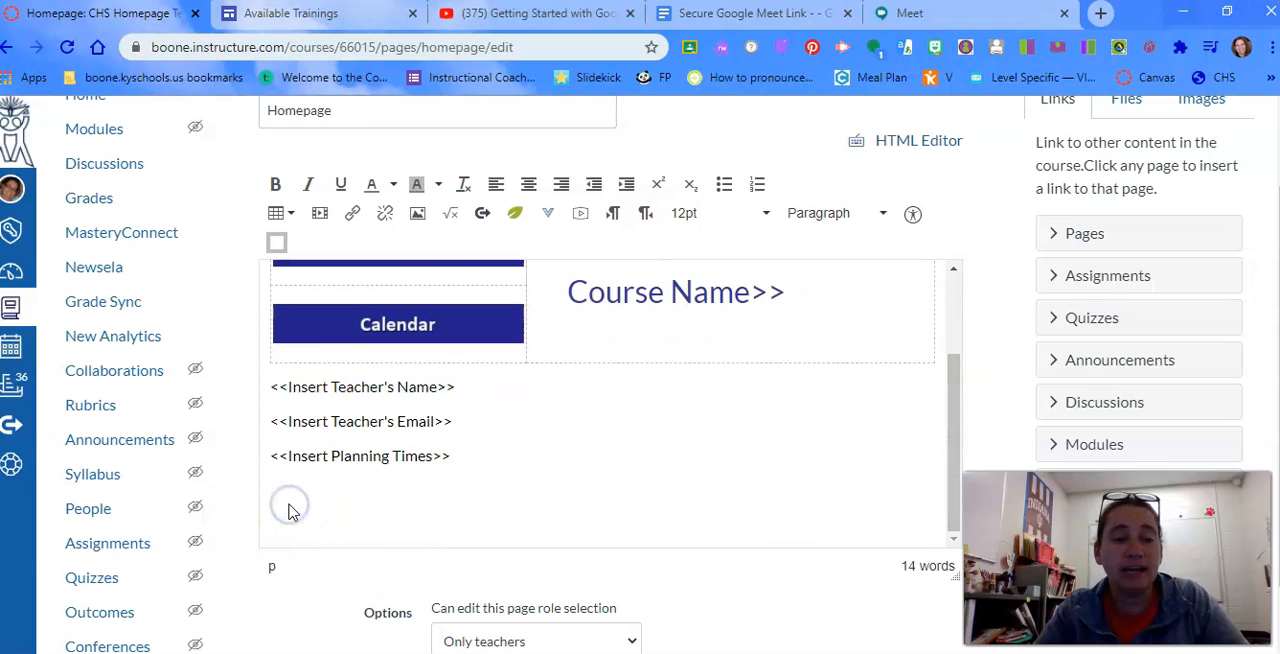
pyautogui.press('Return')
pyautogui.write('Virtu')
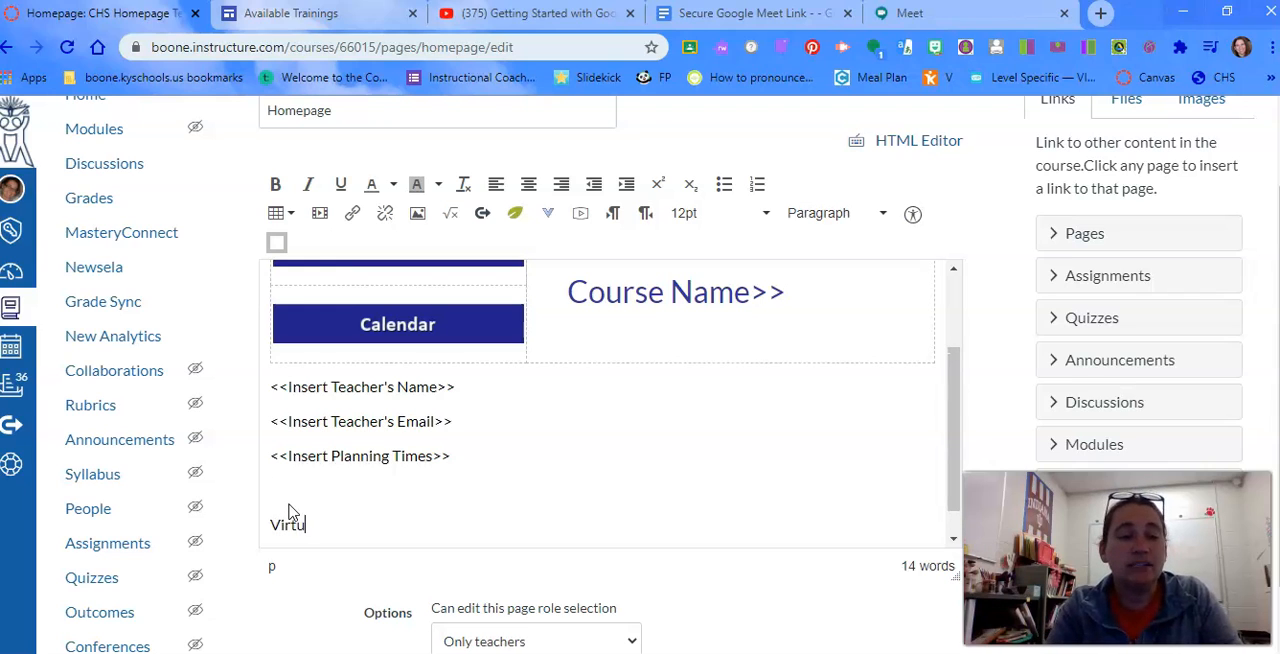
pyautogui.write('al Classrom')
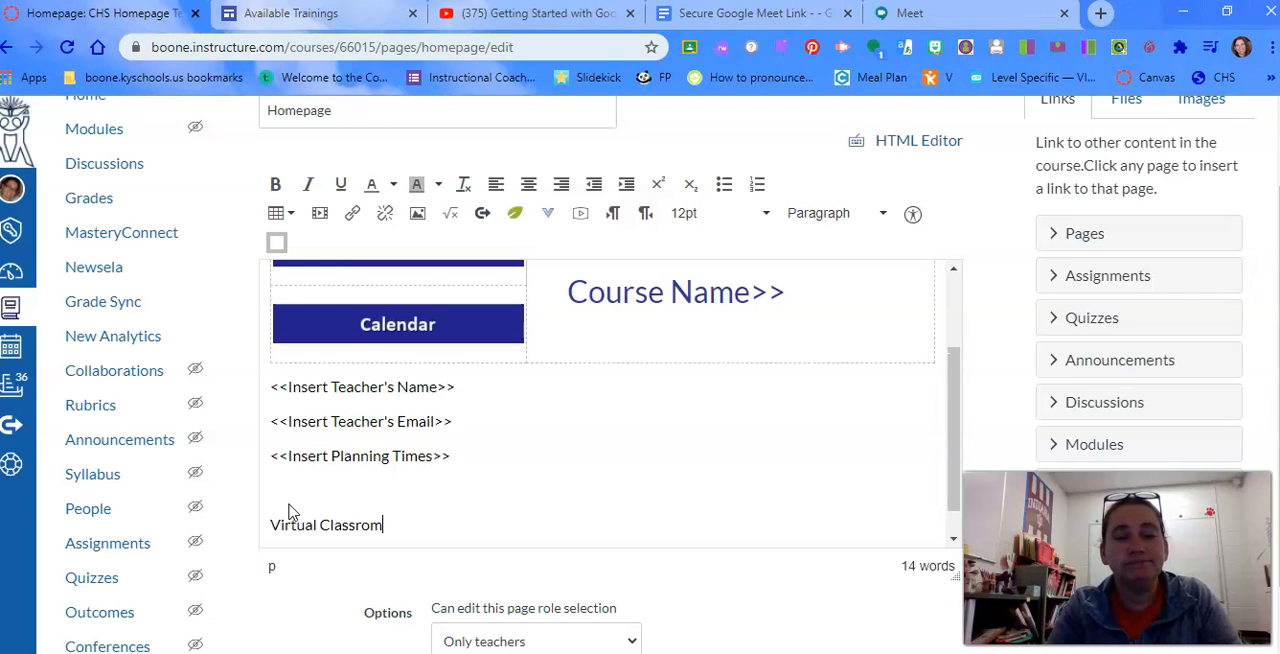
pyautogui.press('BackSpace')
pyautogui.write('om')
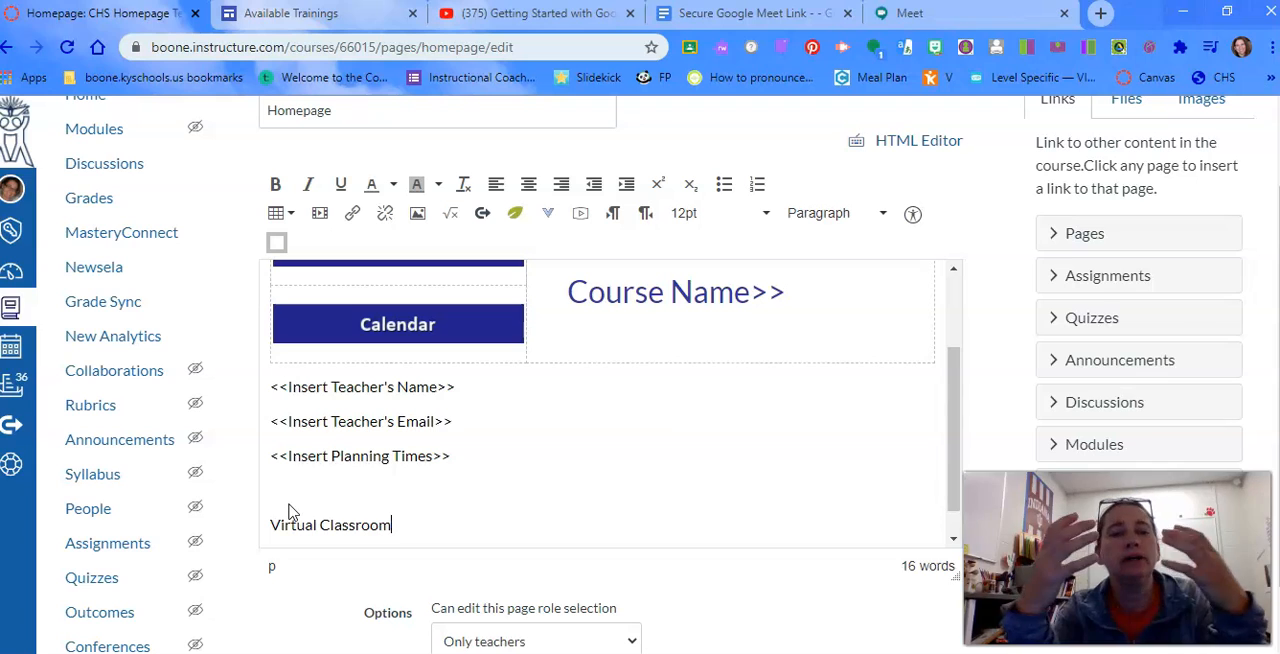
pyautogui.write('Link')
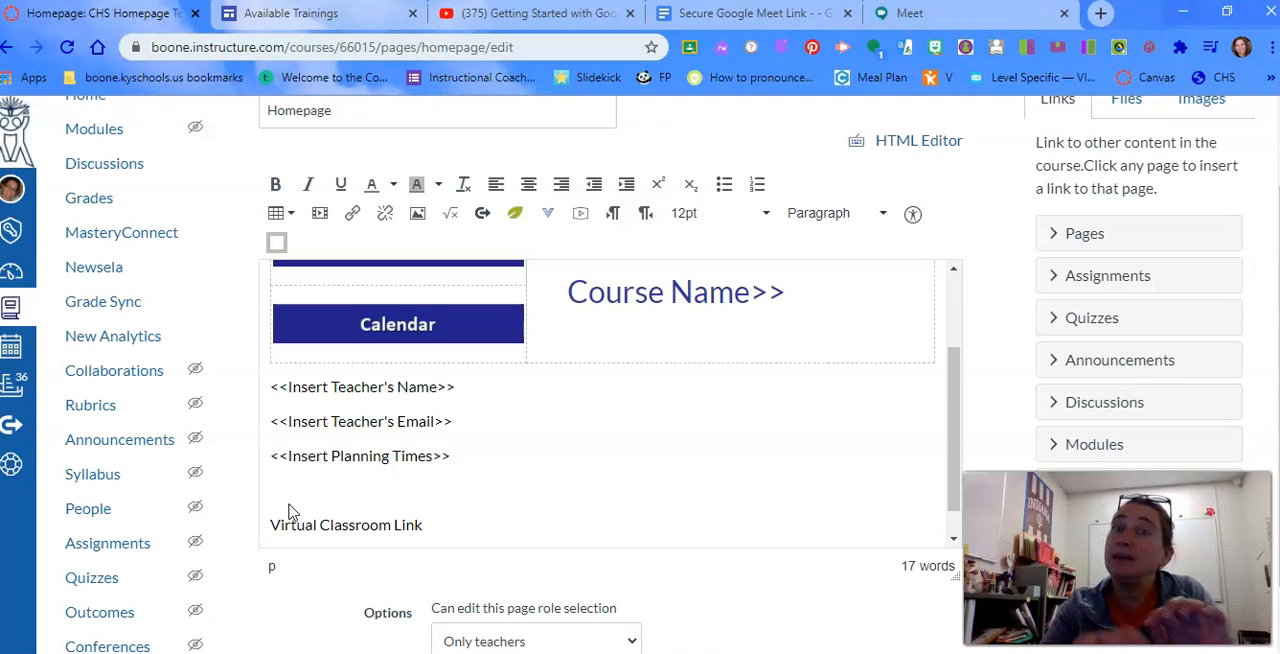
# Link the "Virtual Classroom Link" text to meet.google.com and place the insertion point after it
pyautogui.click(410, 522)
pyautogui.moveTo(424, 524); pyautogui.dragTo(268, 530)
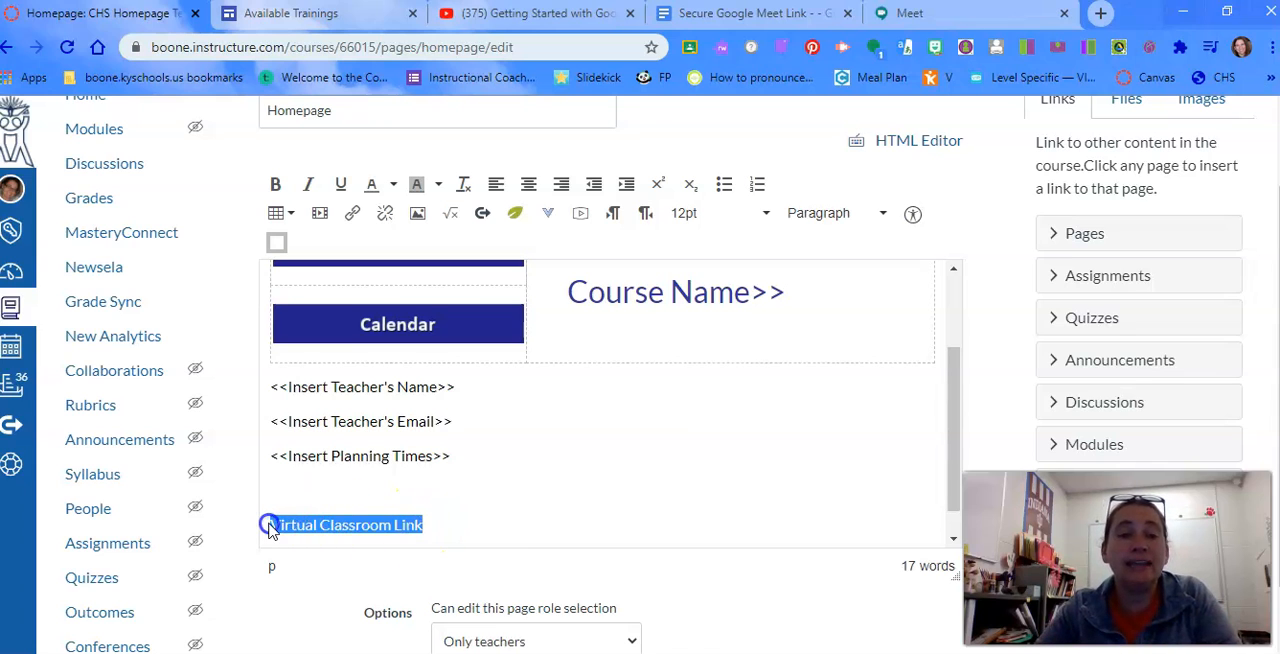
pyautogui.click(353, 222)
pyautogui.click(569, 452)
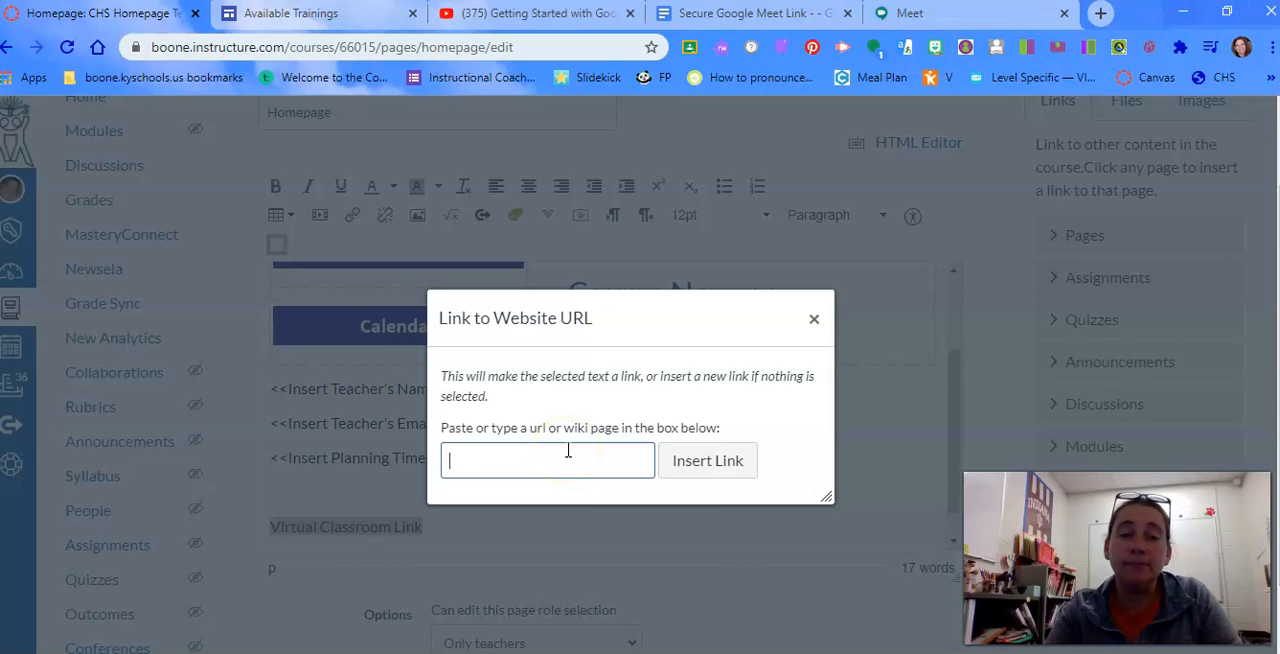
pyautogui.write('meet.google.com')
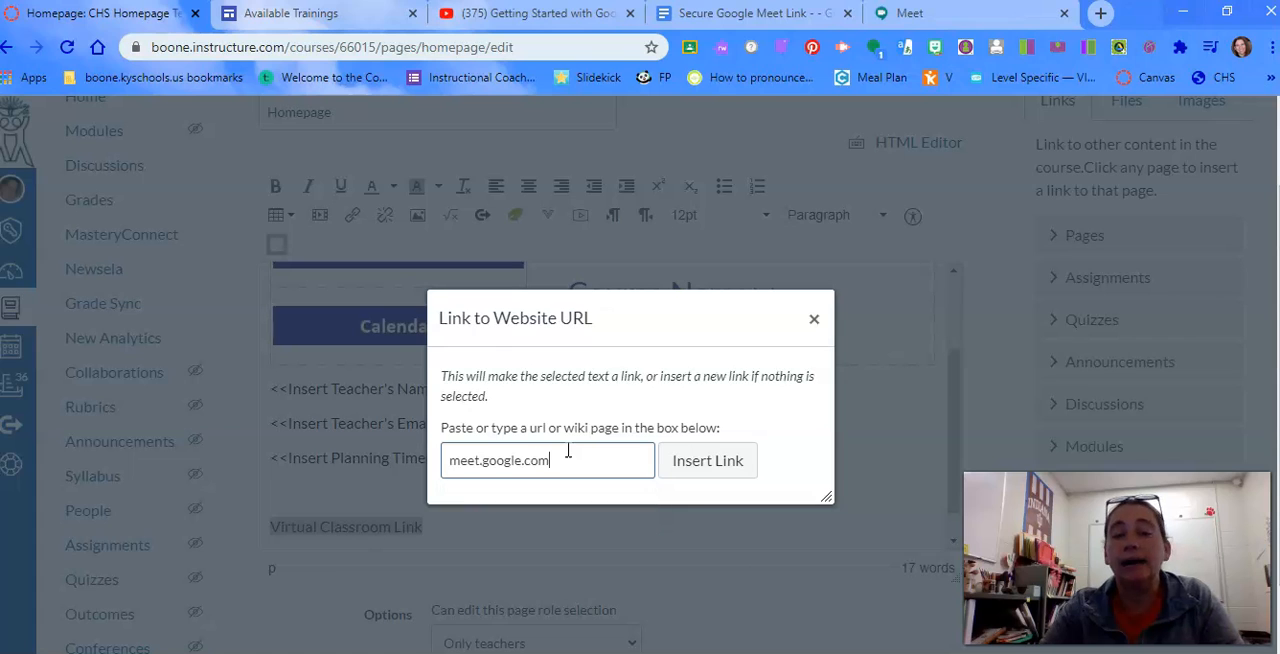
pyautogui.click(697, 466)
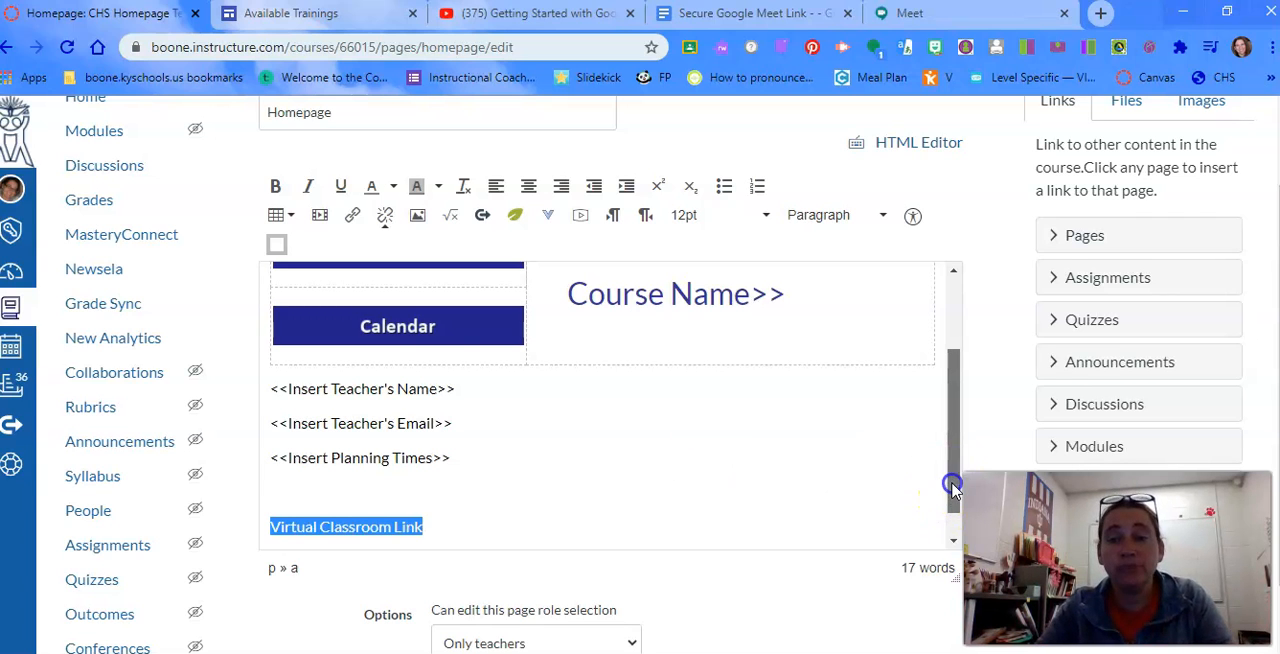
pyautogui.moveTo(951, 472); pyautogui.dragTo(951, 531)
pyautogui.click(492, 487)
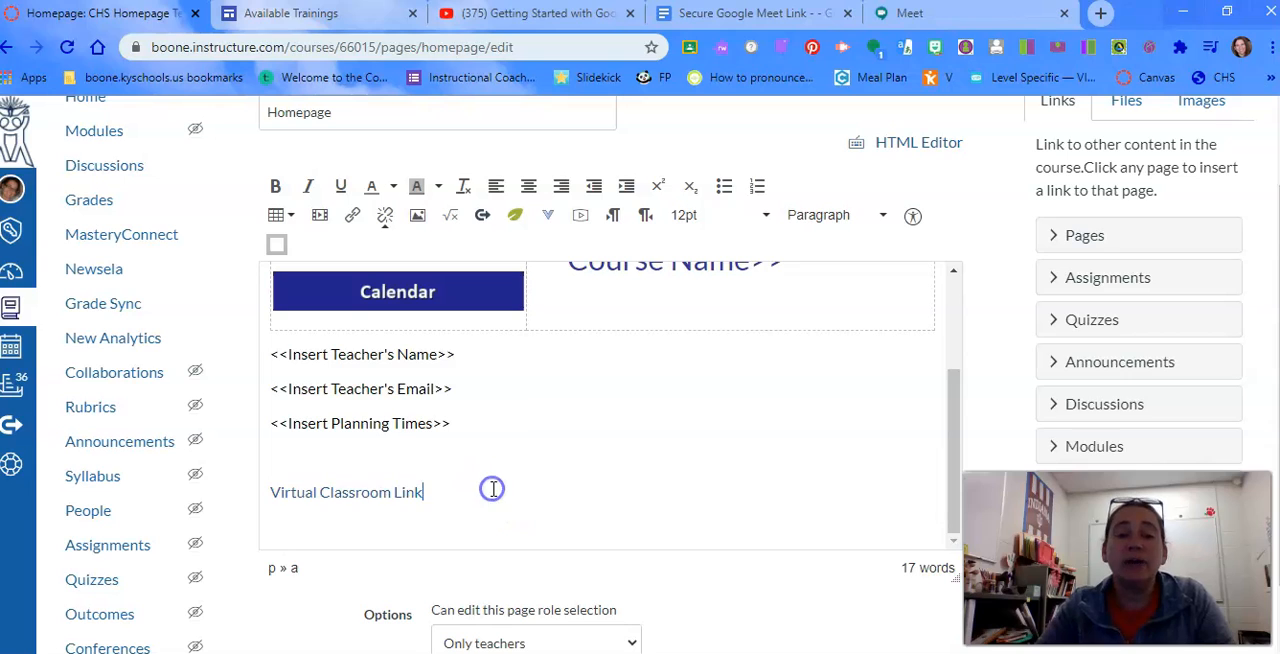
pyautogui.press('Return')
pyautogui.write('Mee')
pyautogui.press('BackSpace')
pyautogui.press('BackSpace')
pyautogui.press('BackSpace')
pyautogui.press('BackSpace')
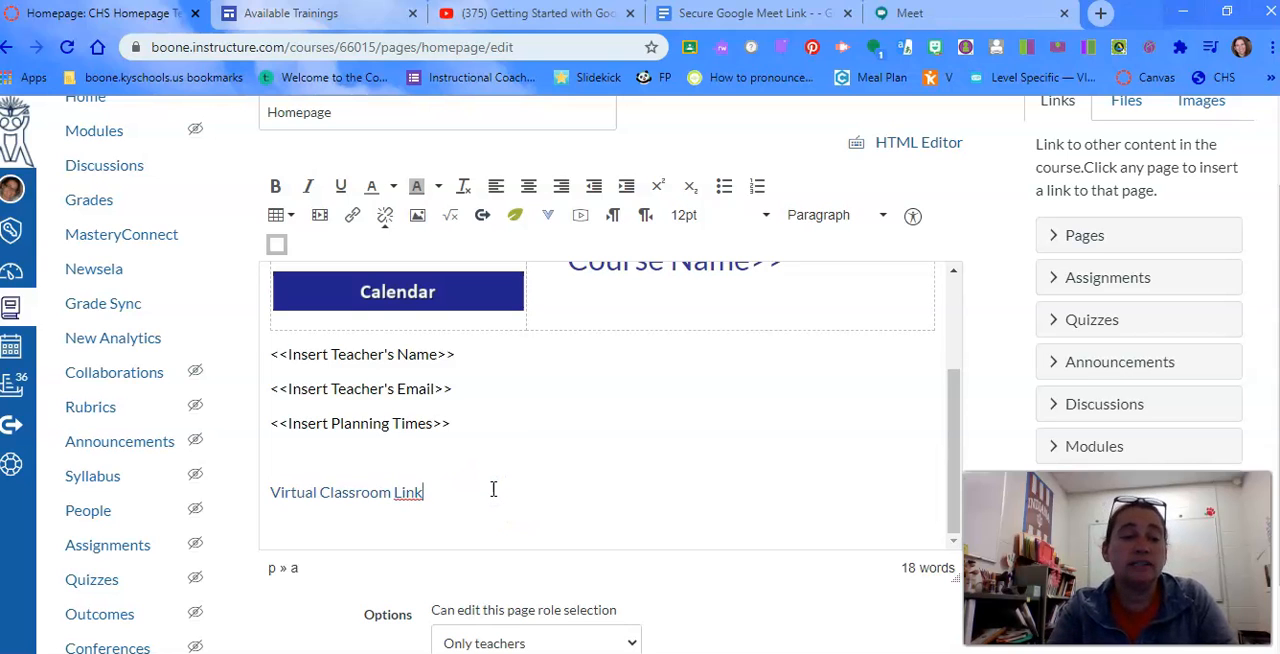
# Add a line reading "Virtual Classroom Meeting Code:" directly below the virtual classroom link
pyautogui.press('Return')
pyautogui.write('Vir')
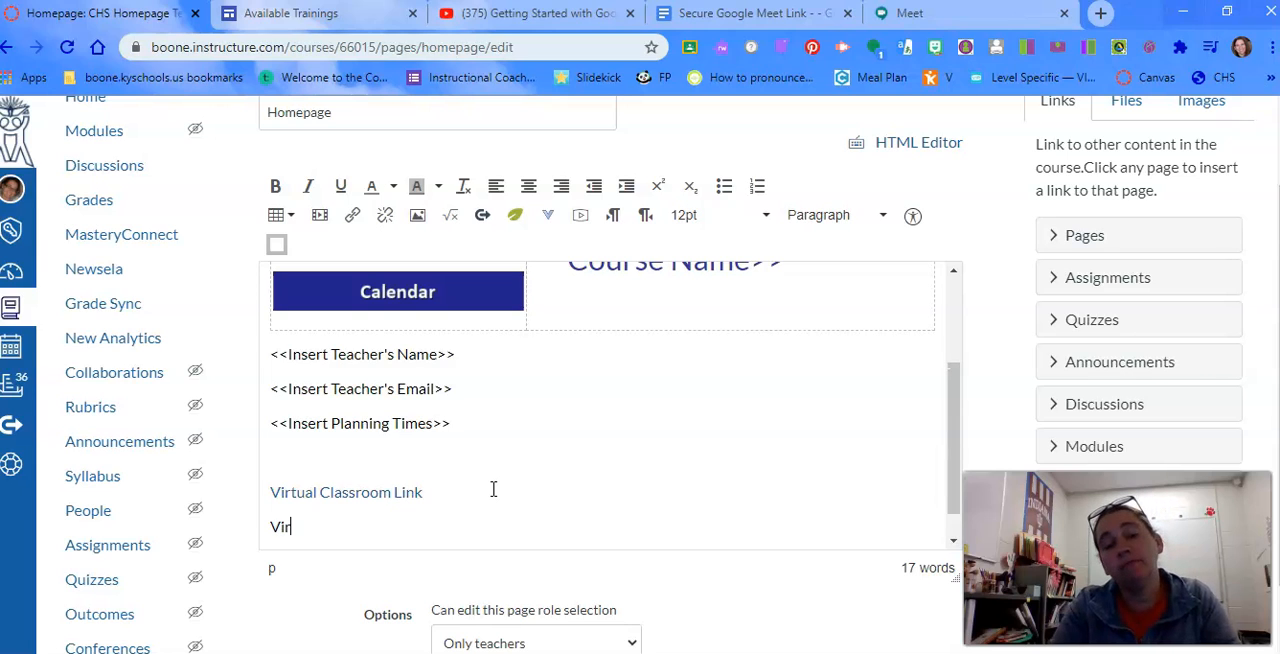
pyautogui.write('tual Classrom M')
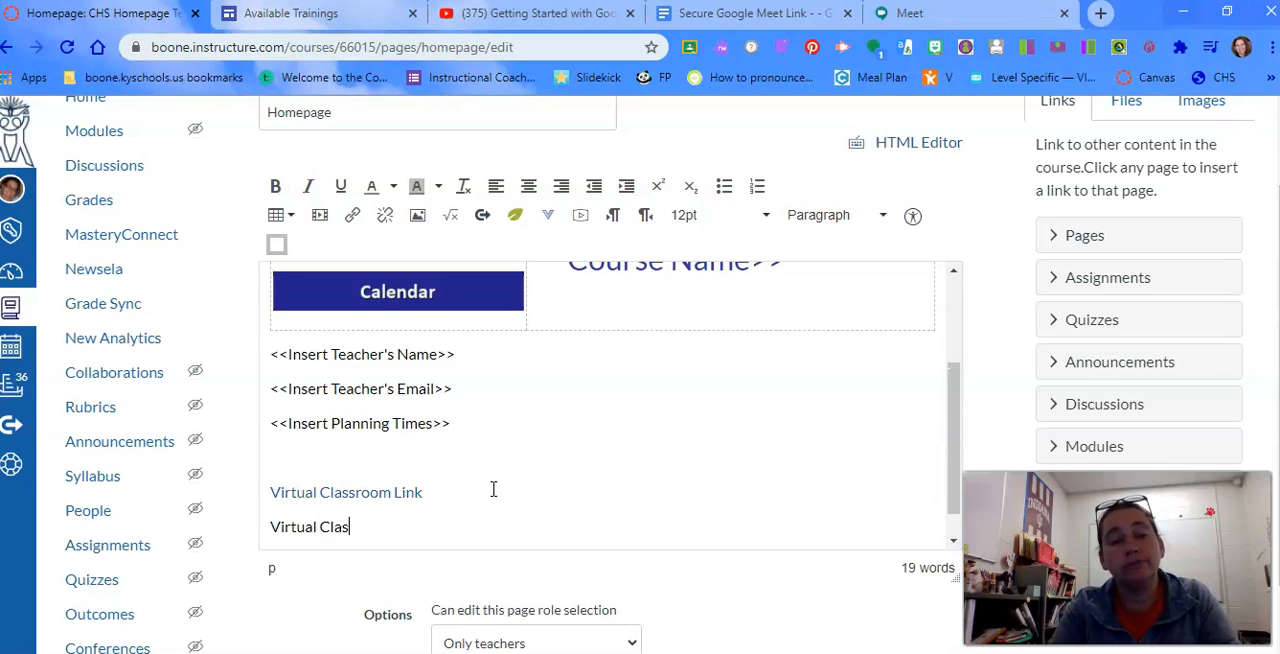
pyautogui.press('BackSpace')
pyautogui.press('BackSpace')
pyautogui.press('BackSpace')
pyautogui.write('oo')
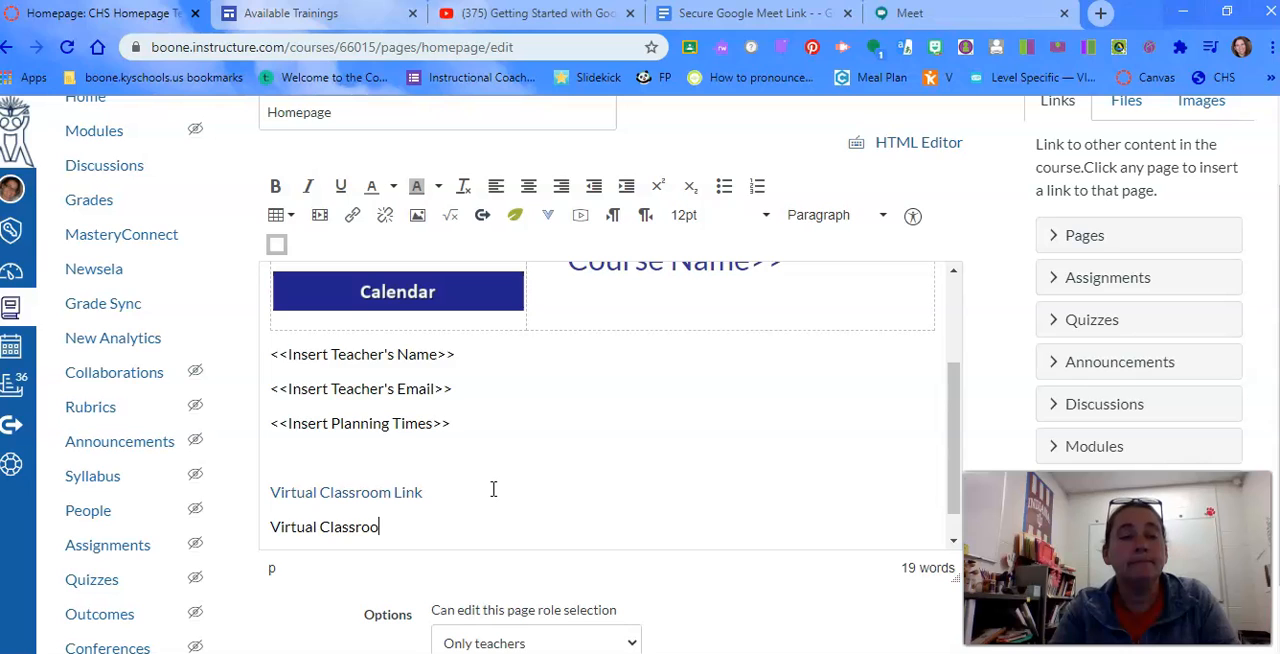
pyautogui.write('m Meeting ')
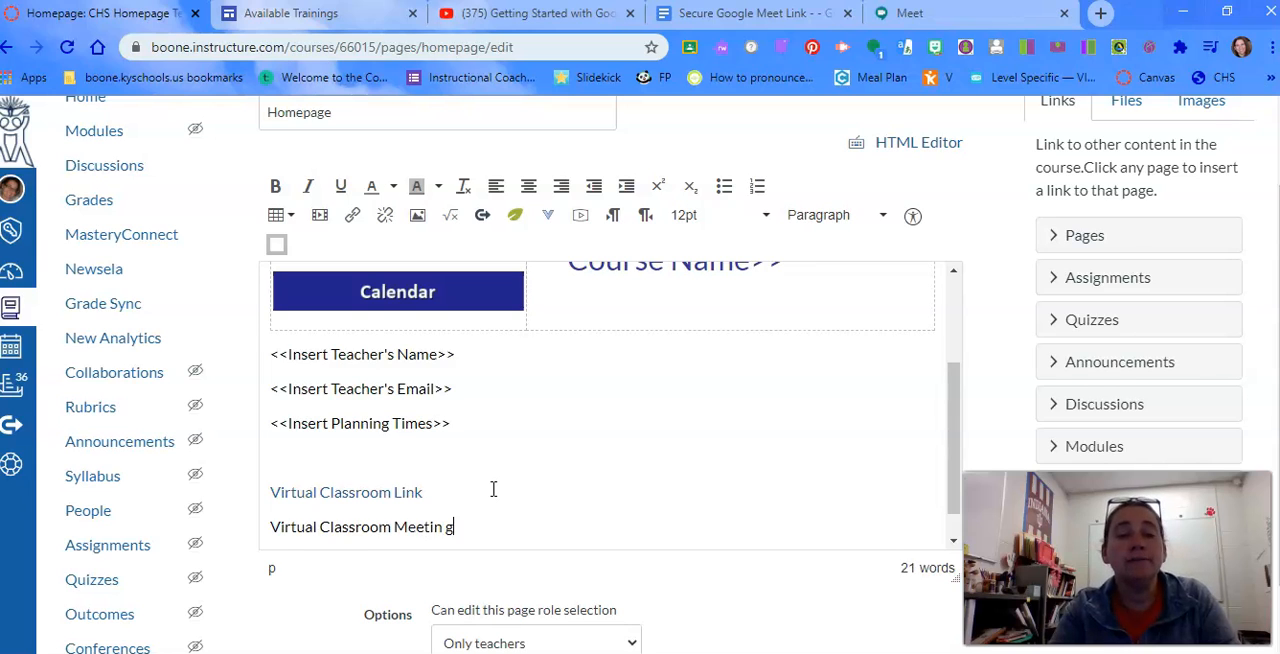
pyautogui.write('Code:')
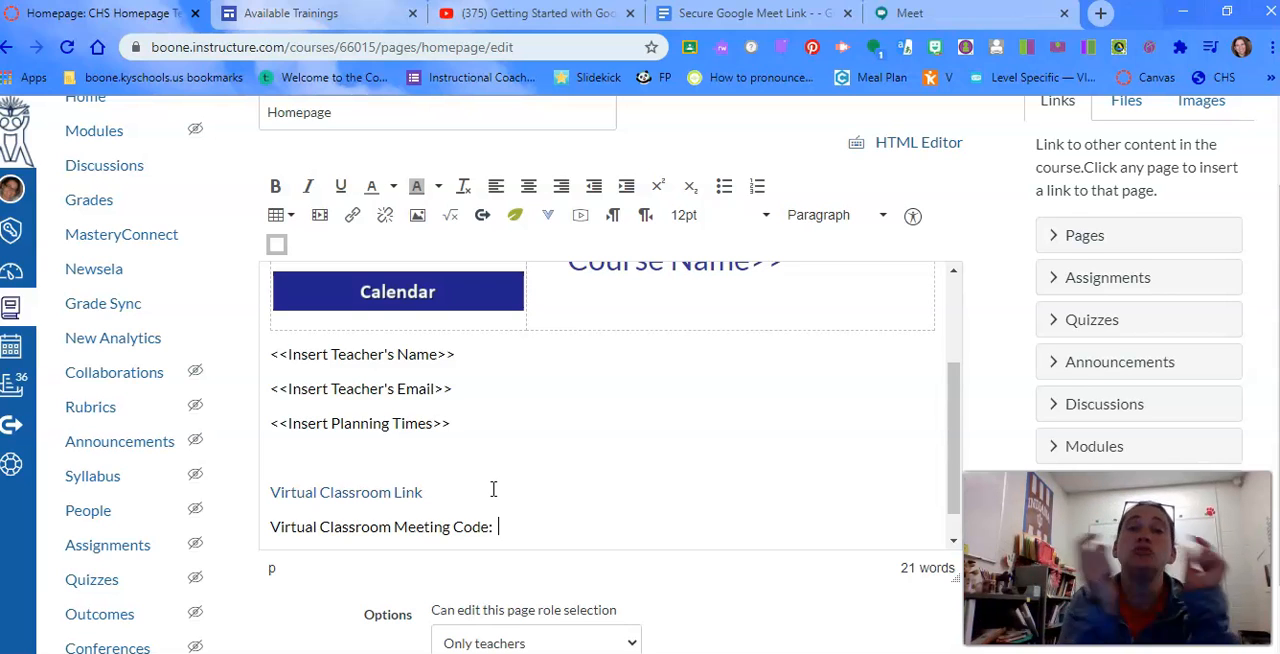
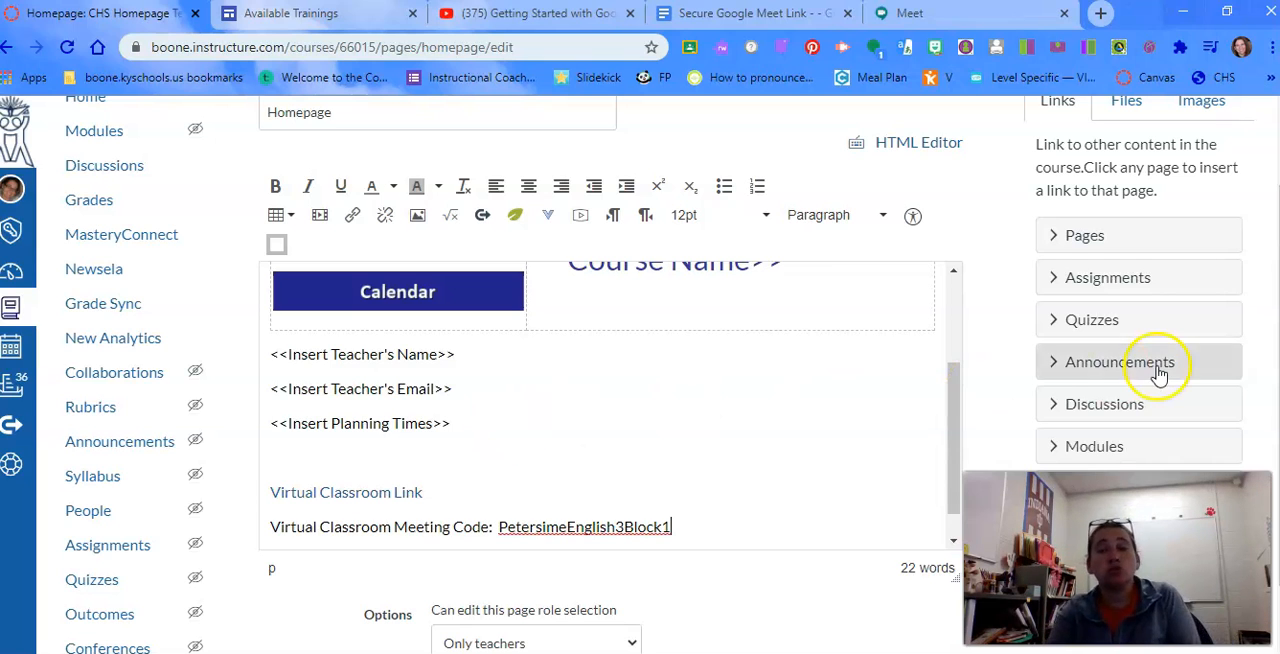
# Enter the teacher's last name followed directly by "English" as the start of the meeting code
pyautogui.scroll(-3, 640, 380)
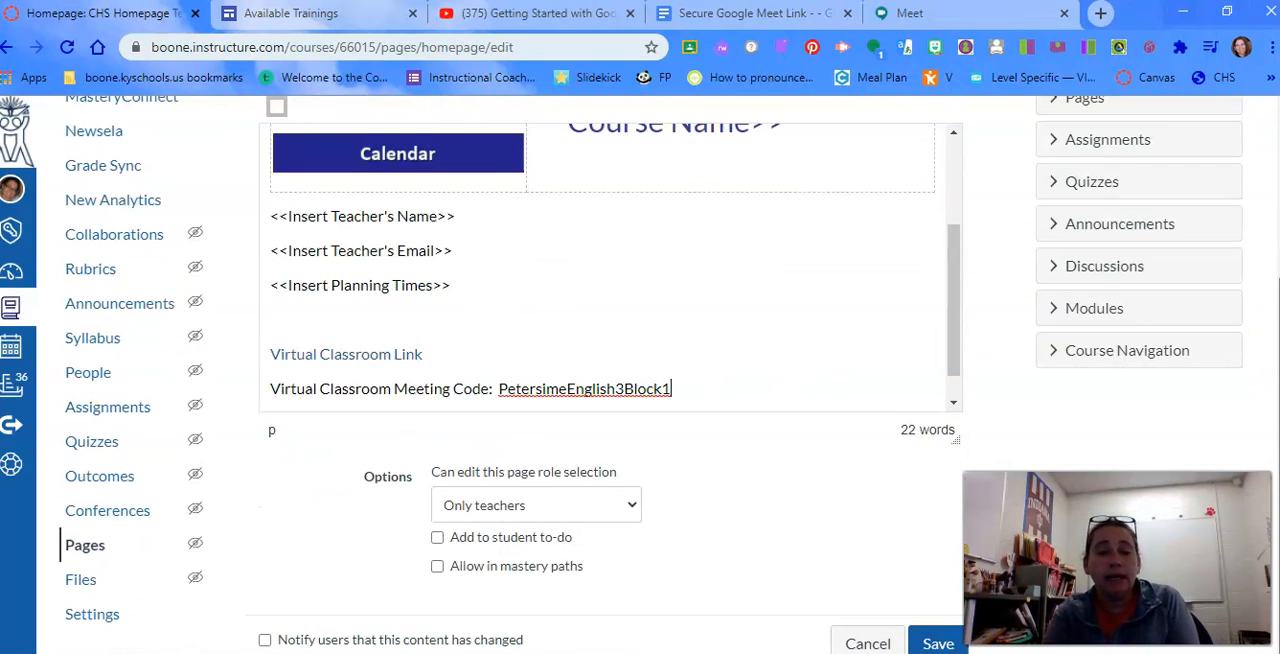
pyautogui.click(937, 643)
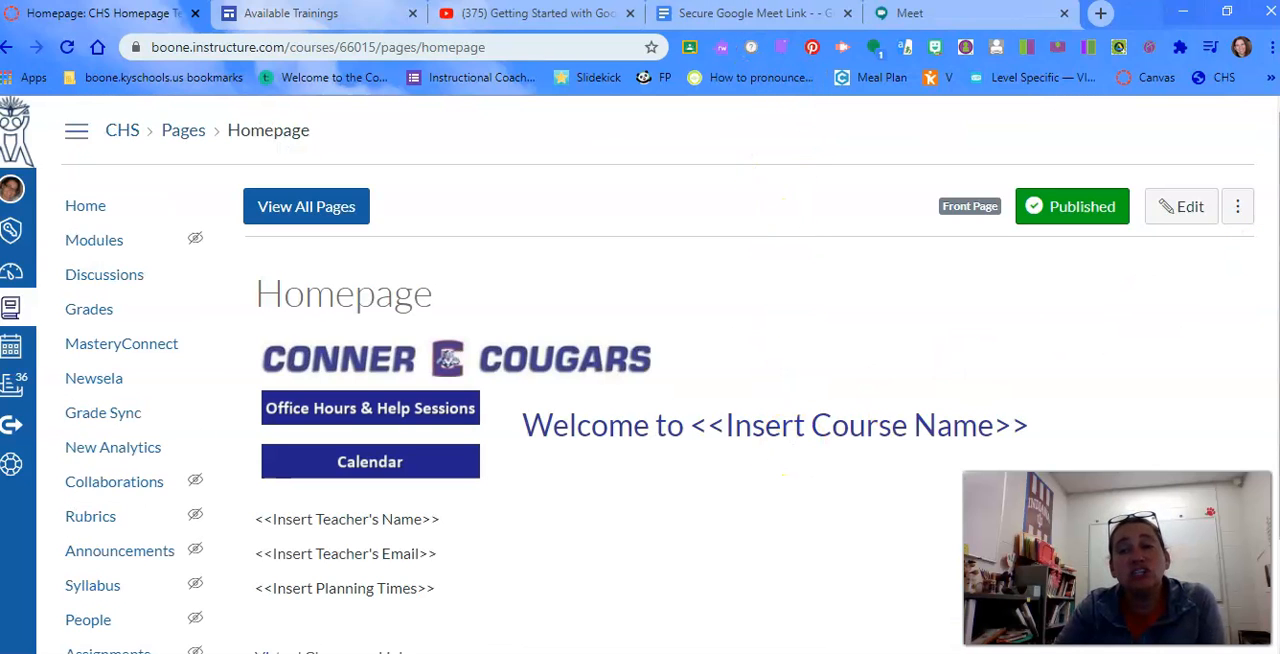
pyautogui.scroll(-2, 670, 374)
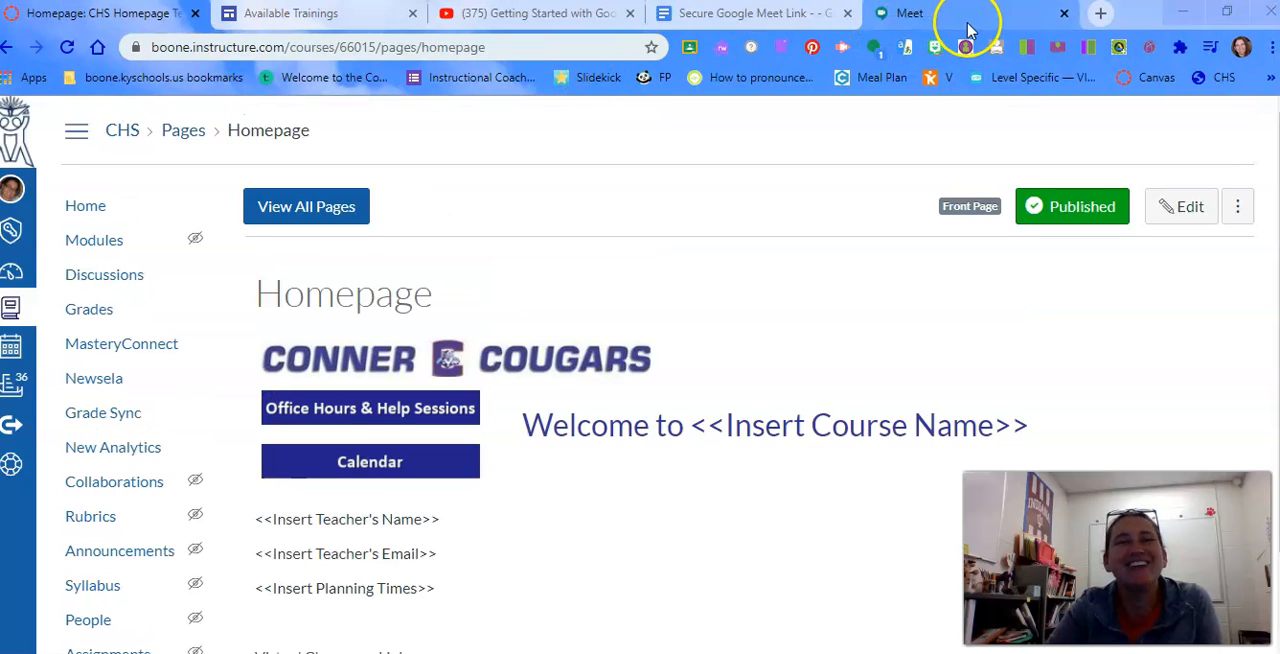
# Load meet.google.com in the browser tab that holds the Available Trainings page
pyautogui.click(563, 46)
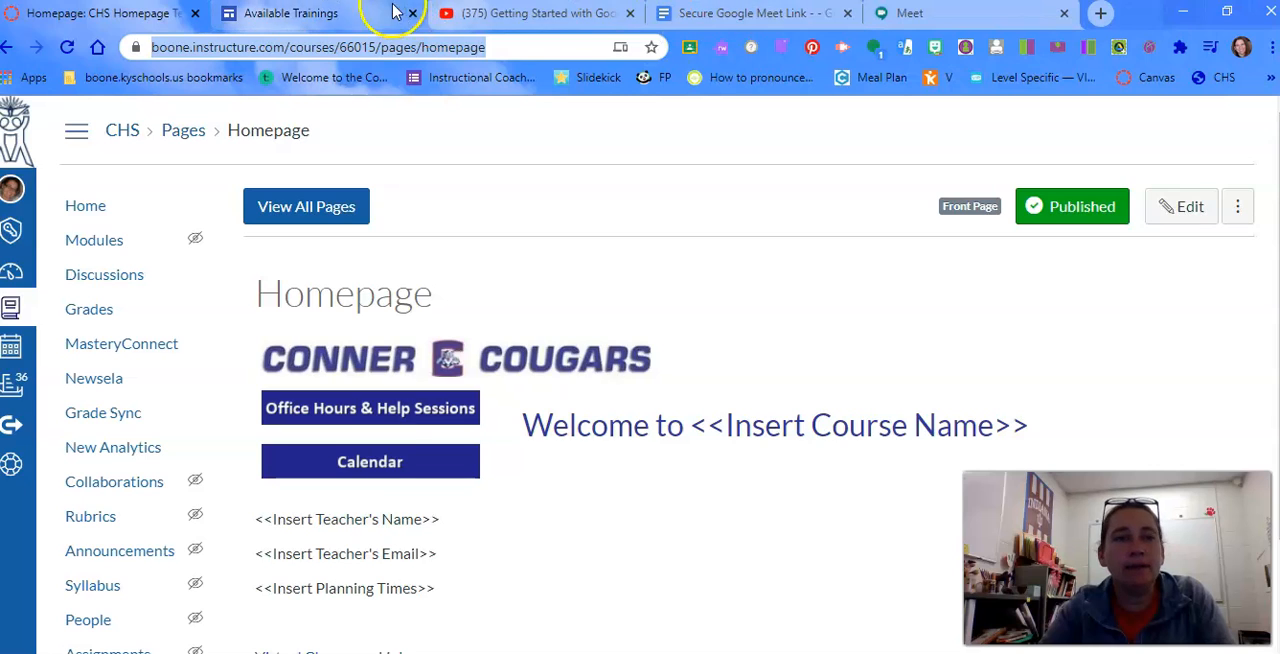
pyautogui.click(363, 13)
pyautogui.click(515, 48)
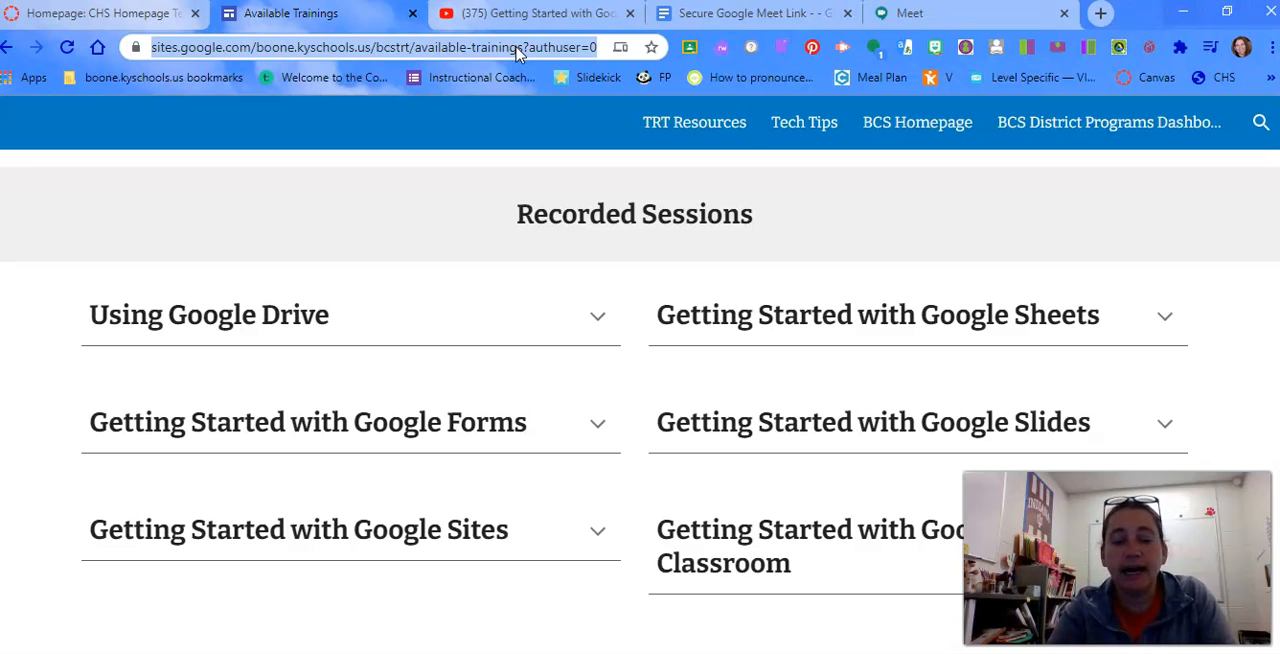
pyautogui.write('meet.goog')
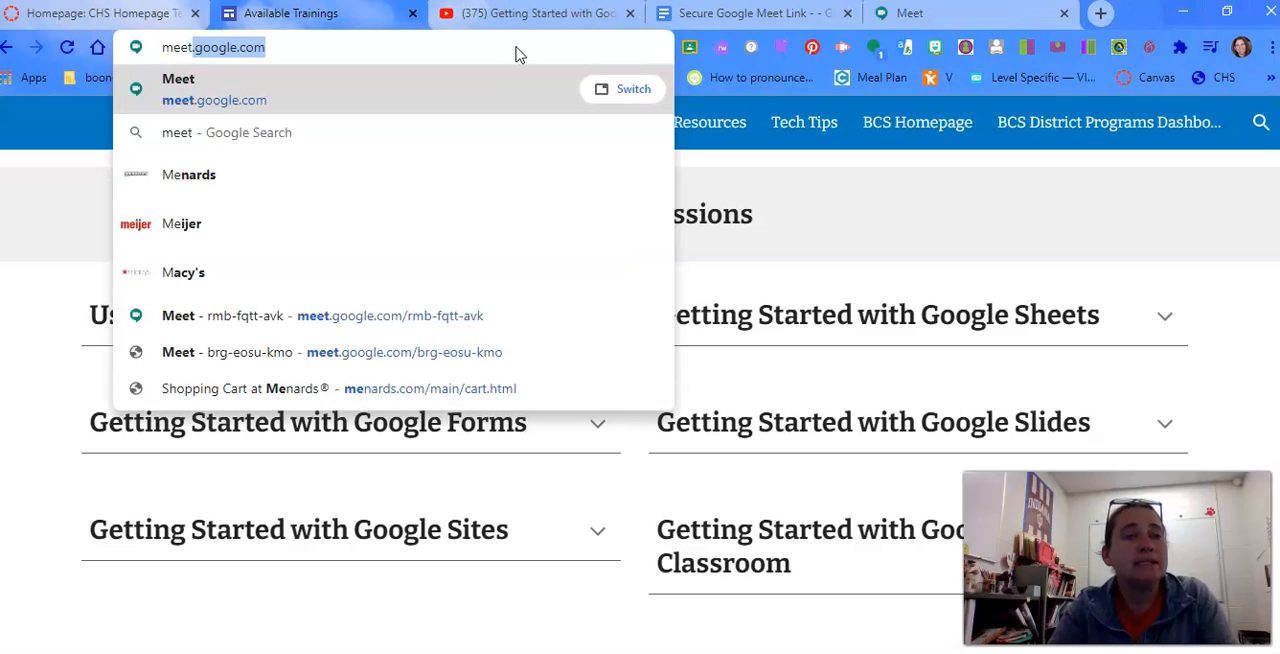
pyautogui.write('le.com')
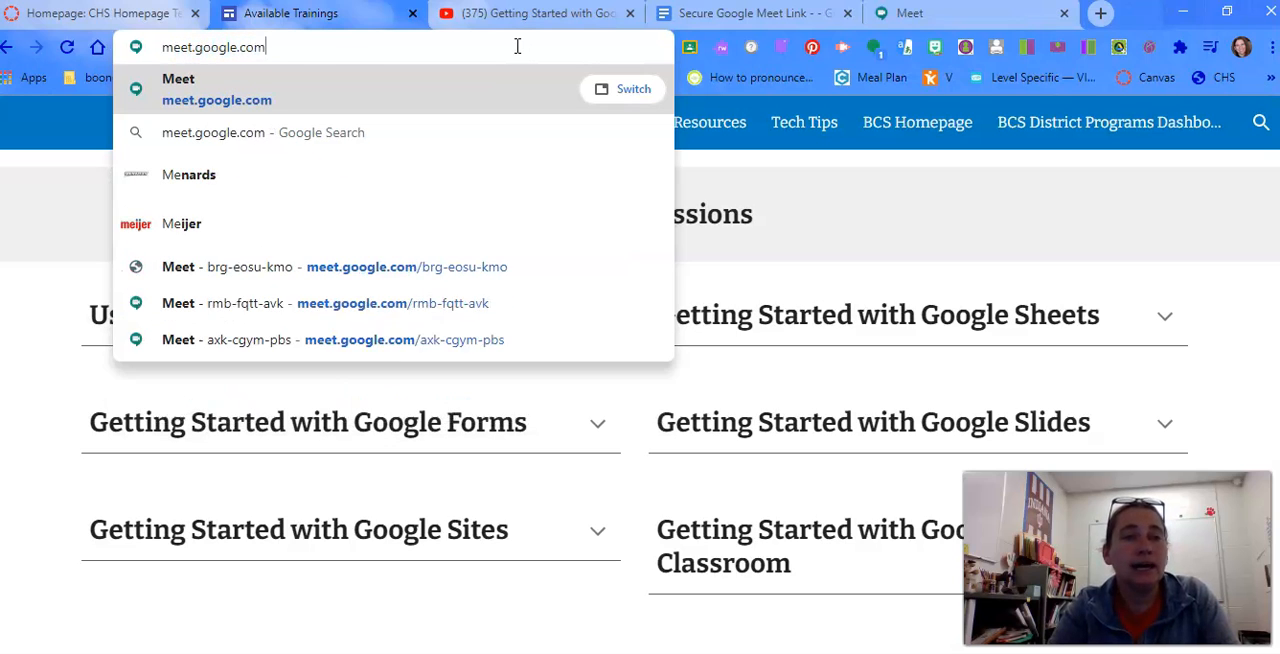
pyautogui.press('Return')
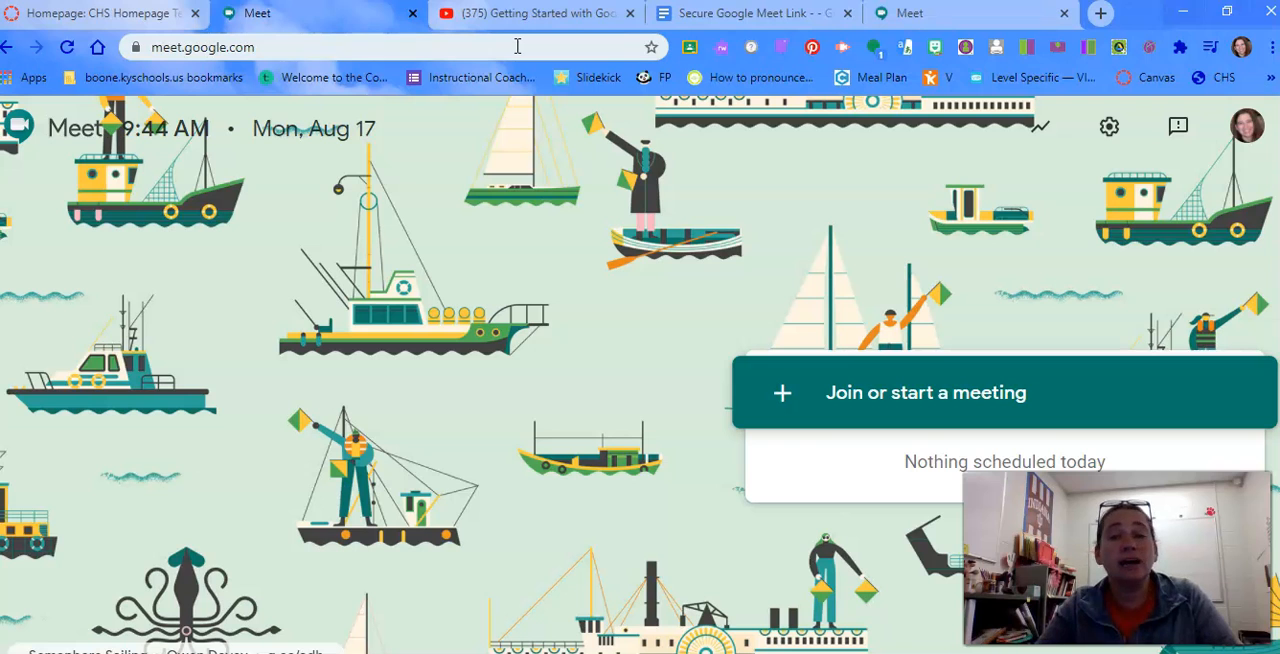
# Begin joining or starting a meeting and enter the nickname as the teacher's last name followed directly by "English3Block1"
pyautogui.click(809, 406)
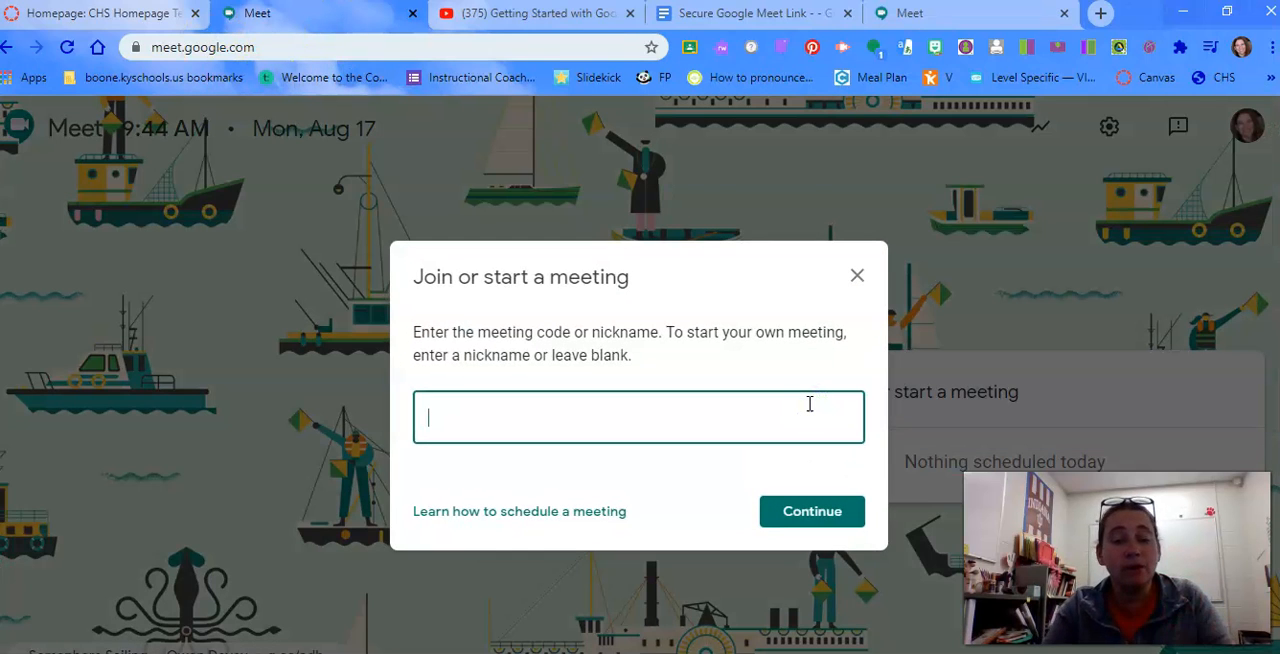
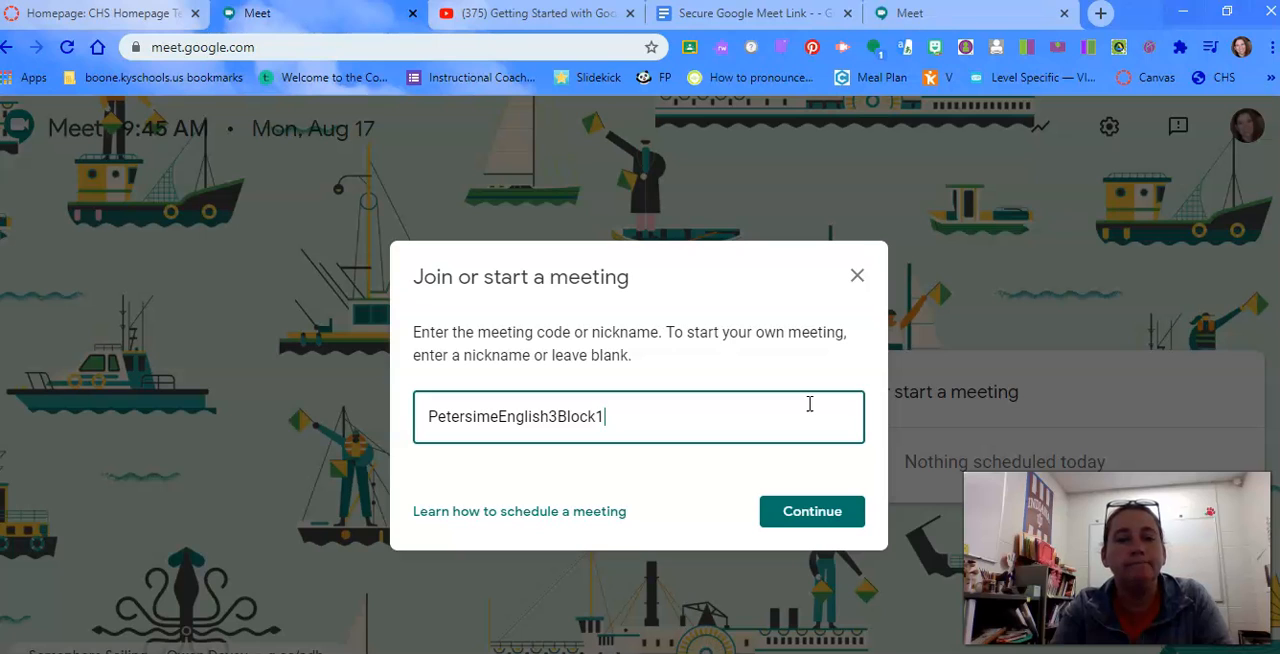
# Continue with the entered nickname and join the class meeting
pyautogui.click(836, 527)
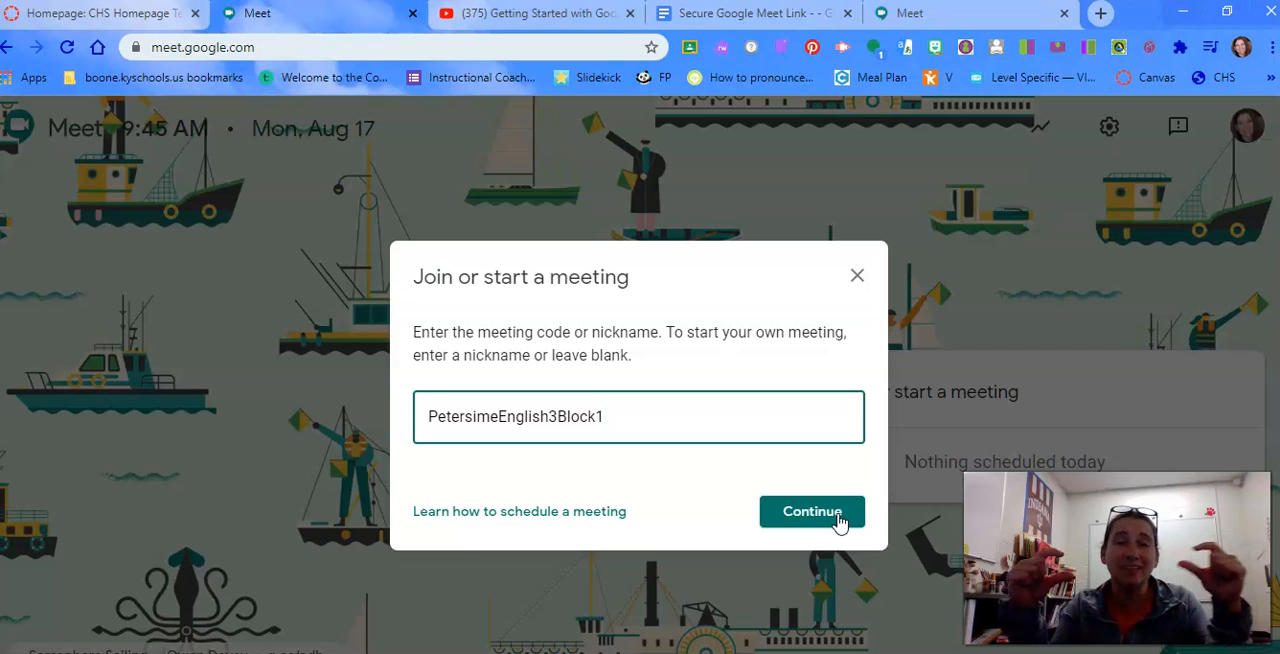
pyautogui.click(838, 514)
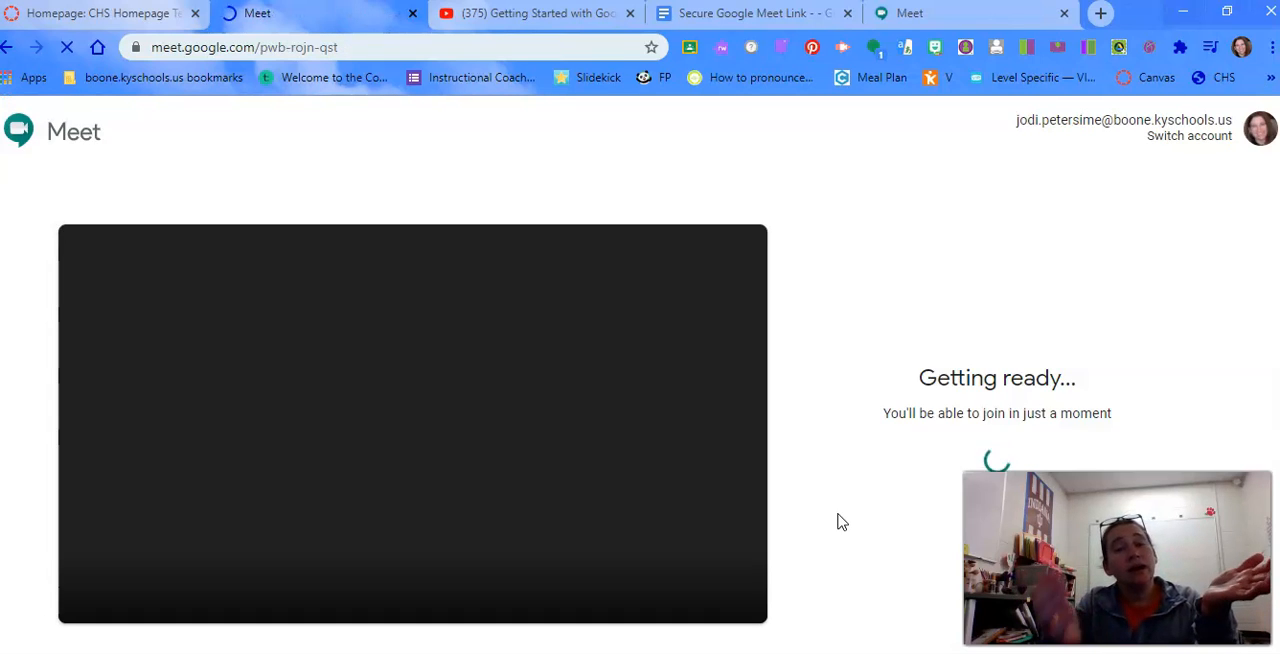
pyautogui.click(915, 433)
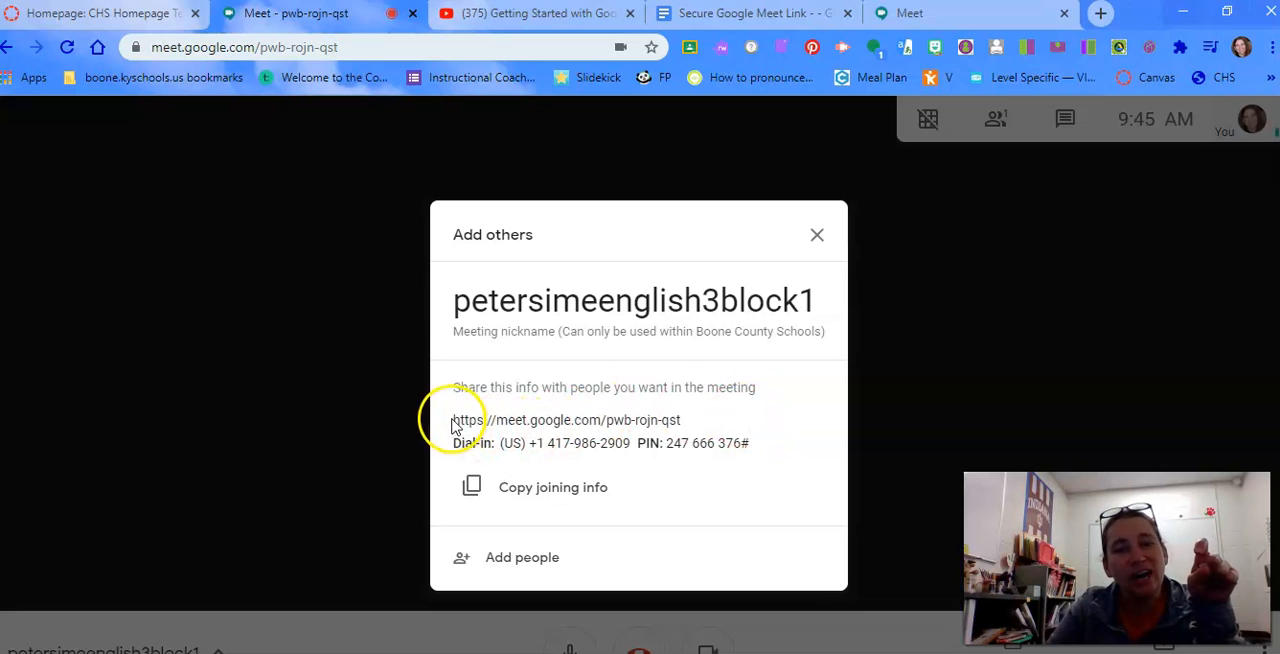
# Highlight the meeting link in the joining information, and dismiss the Add others dialog
pyautogui.moveTo(455, 421); pyautogui.dragTo(687, 427)
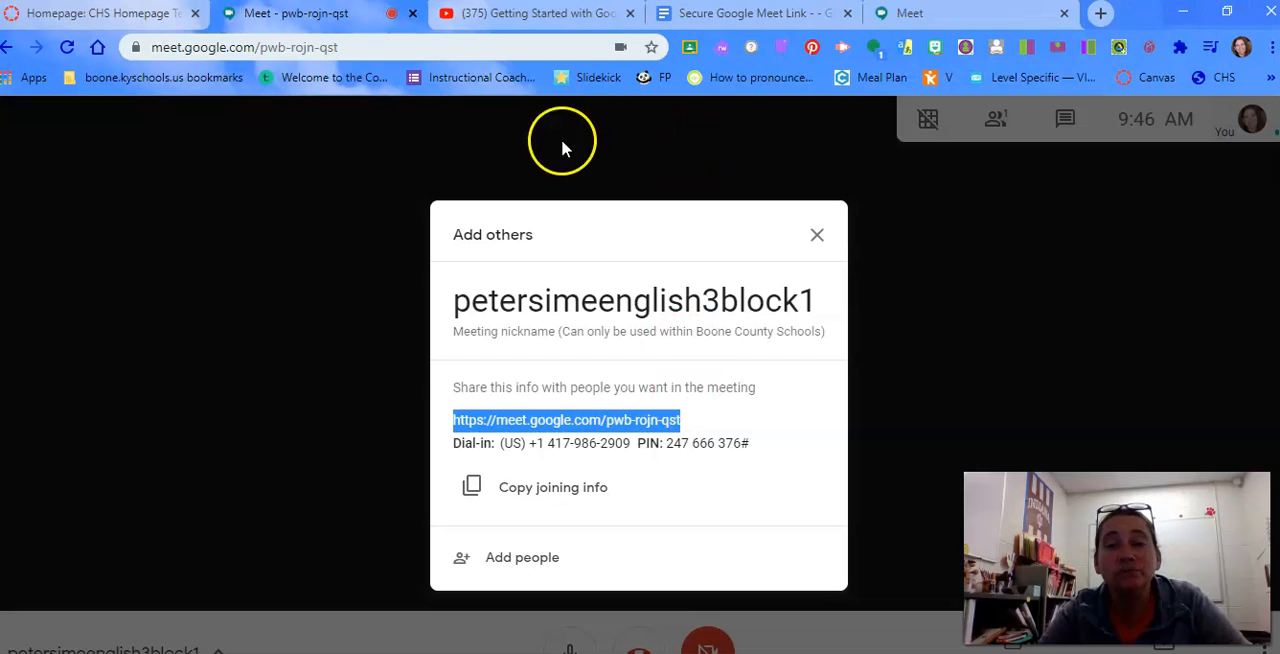
pyautogui.click(818, 238)
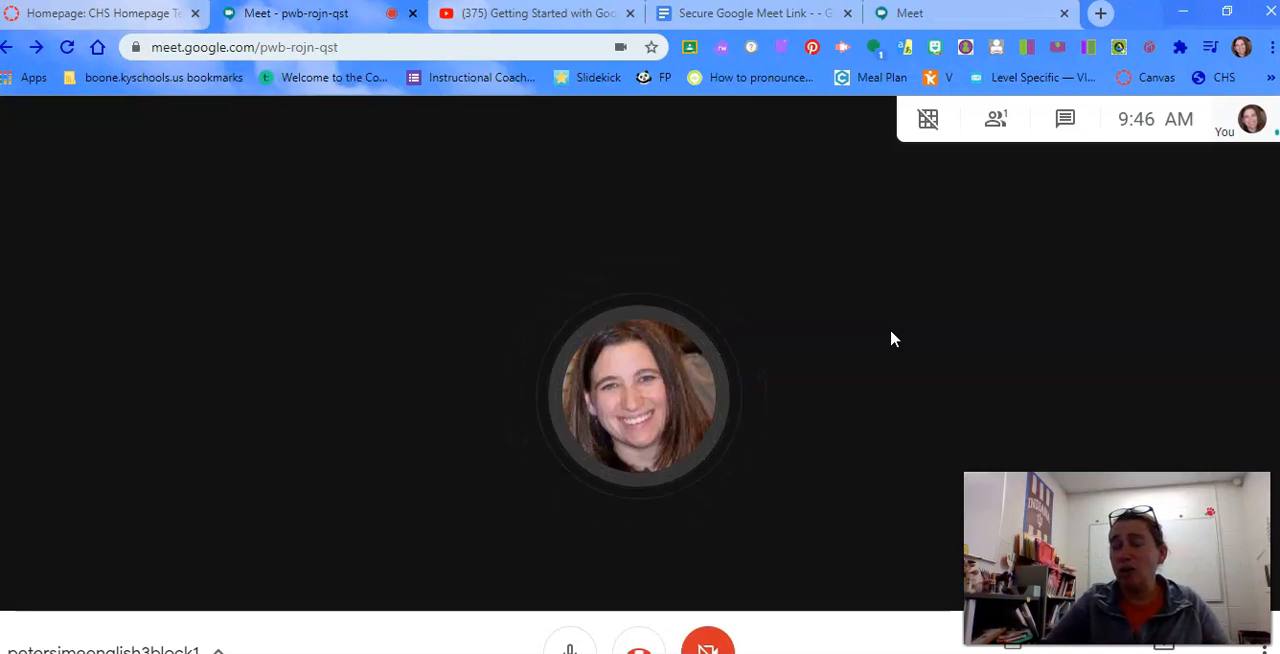
# Show the list of people currently in the meeting
pyautogui.click(940, 297)
pyautogui.click(992, 133)
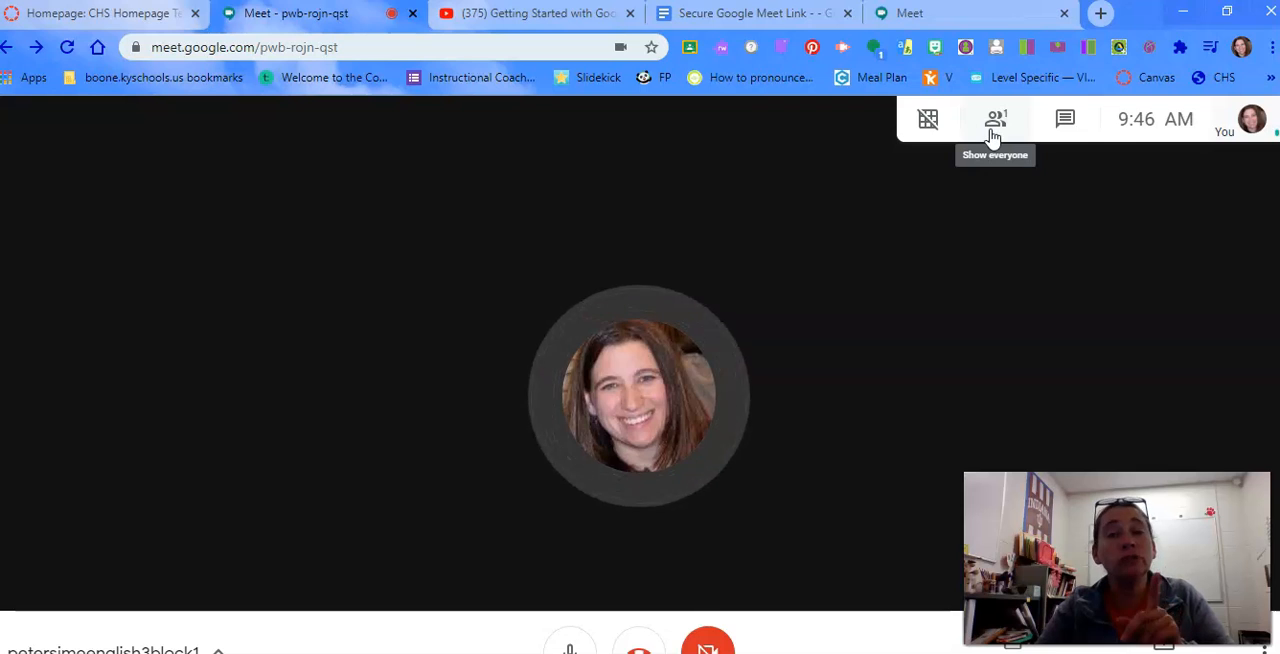
pyautogui.click(992, 133)
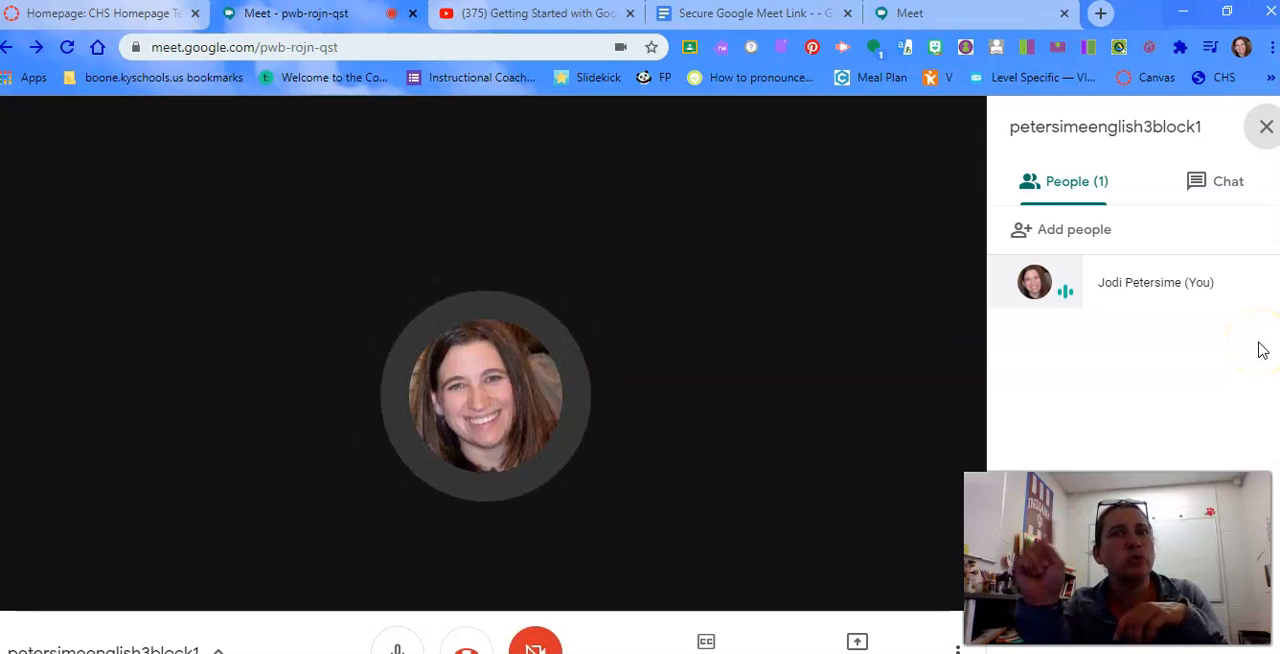
pyautogui.hotkey('ctrl', 'e')
pyautogui.hotkey('ctrl', 'e')
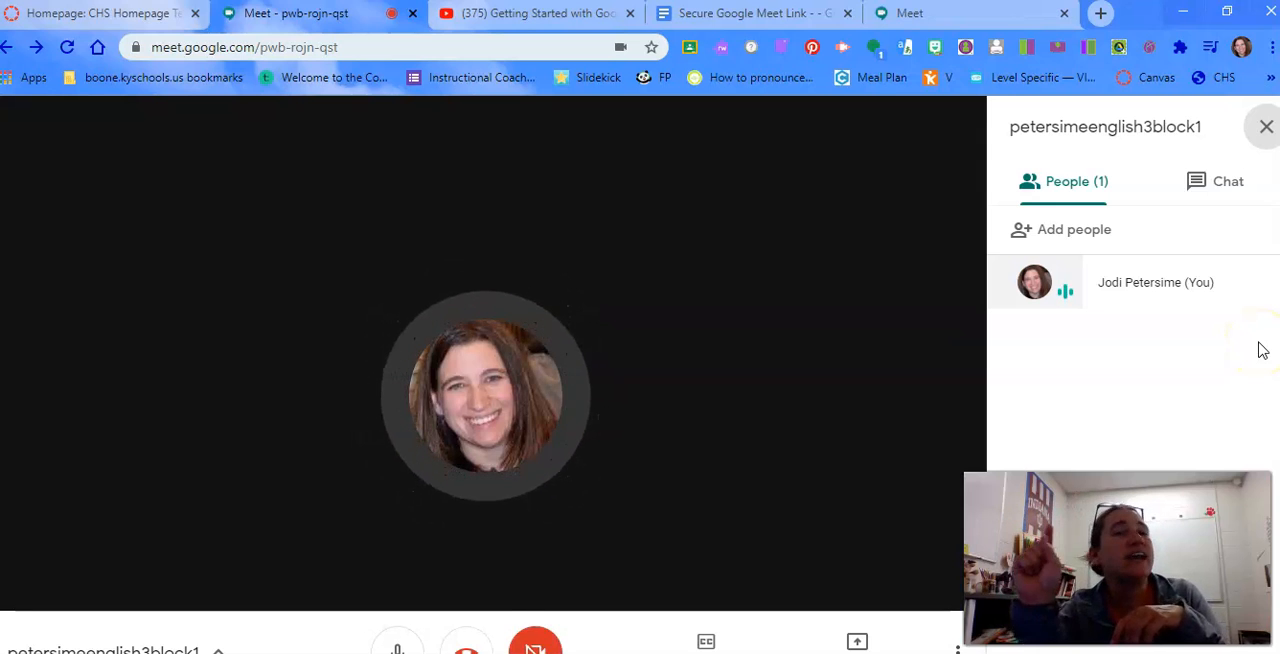